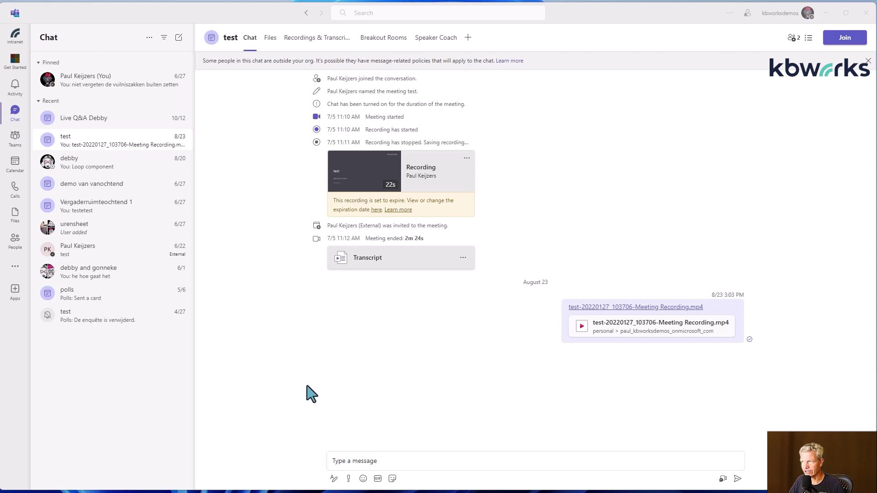
Switch to the KbWorks Europe llc organization and dismiss the welcome and mobile app introductions.
{"action": "left_click", "coordinate": [773, 15]}
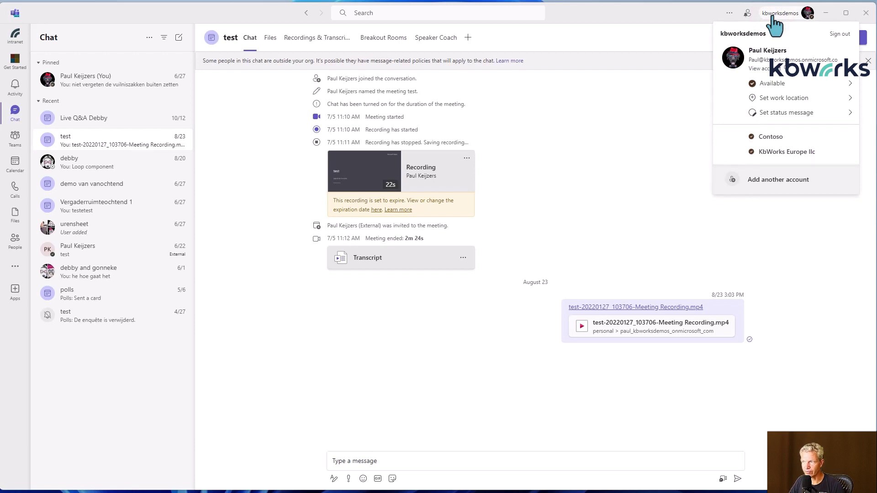
{"action": "left_click", "coordinate": [784, 153]}
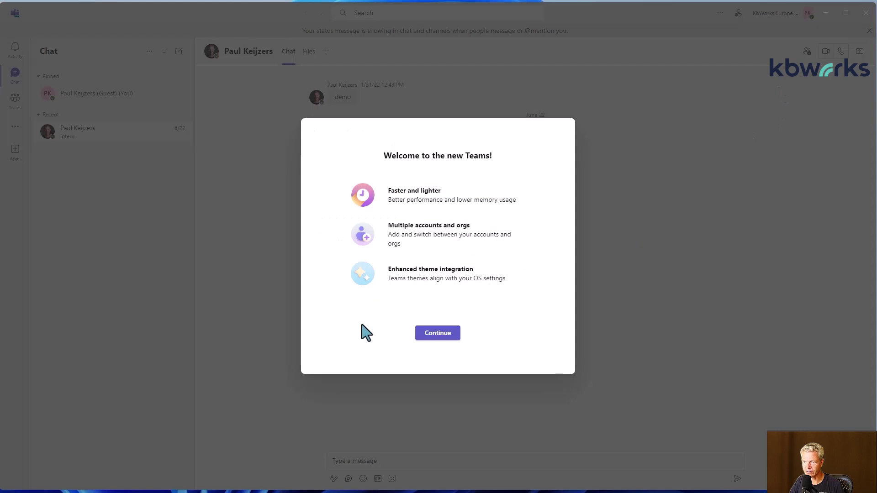
{"action": "left_click", "coordinate": [437, 334]}
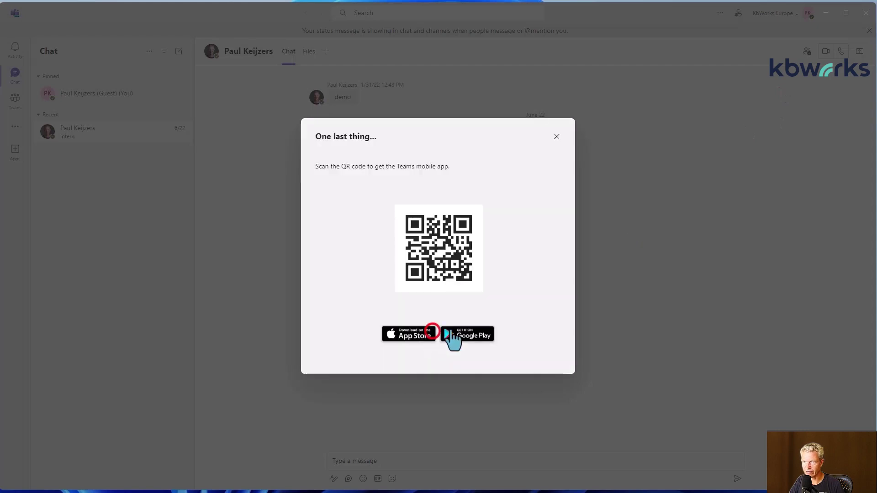
{"action": "left_click", "coordinate": [557, 138]}
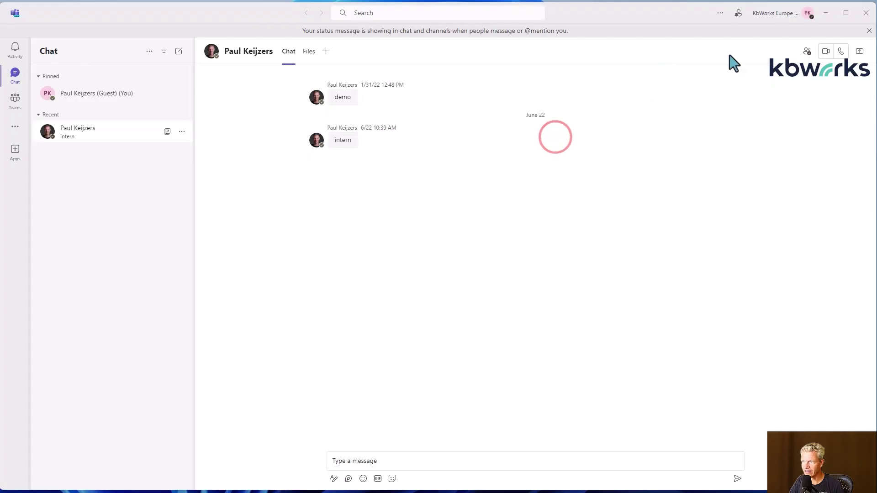
Set the presence in KbWorks Europe llc to Appear offline and switch back to the kbworksdemos organization.
{"action": "left_click", "coordinate": [770, 14]}
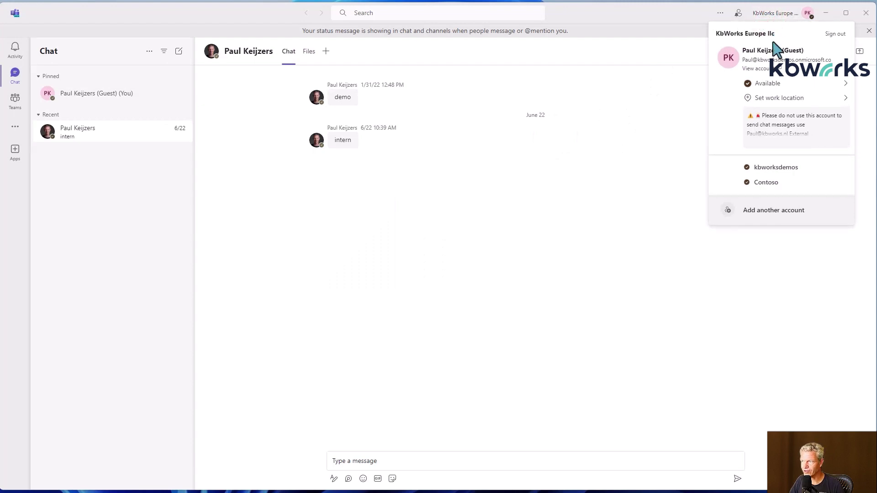
{"action": "left_click", "coordinate": [772, 84]}
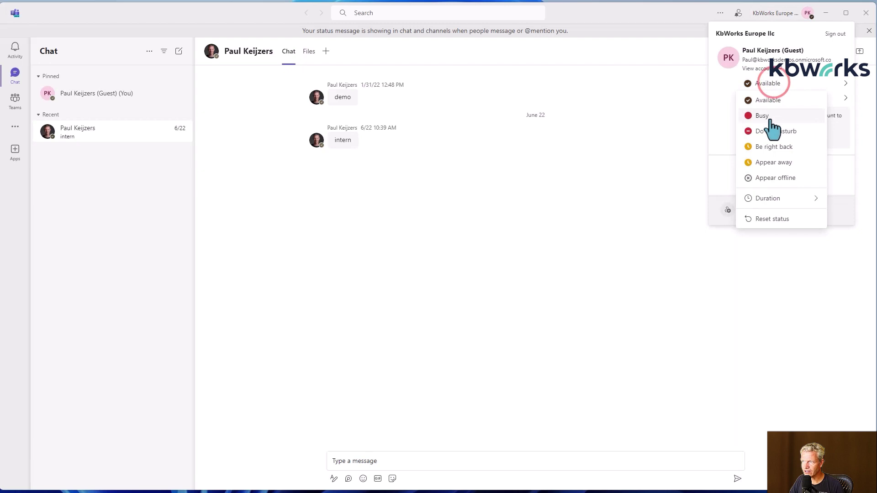
{"action": "left_click", "coordinate": [771, 178]}
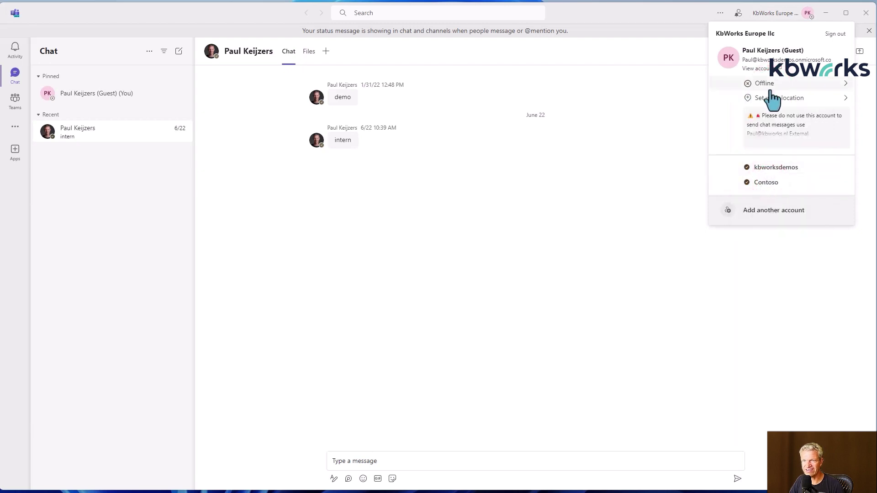
{"action": "left_click", "coordinate": [792, 169]}
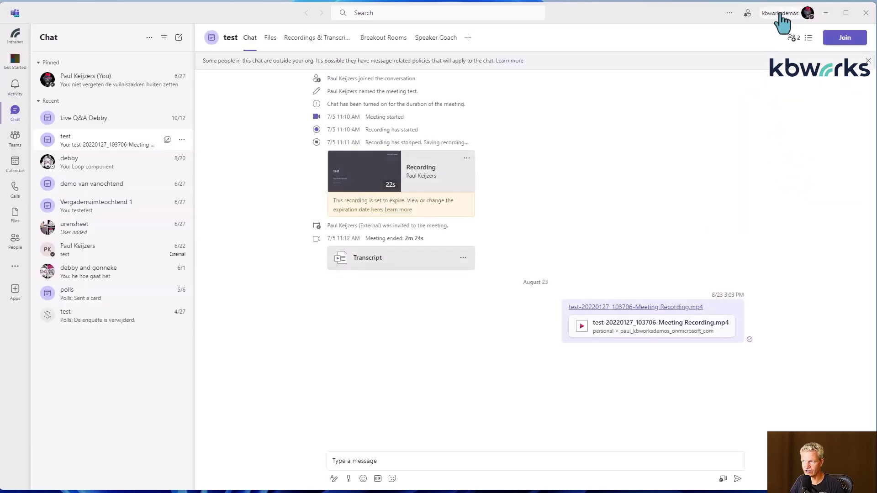
Check the presence shown for the other organizations and the activity in the other accounts and orgs.
{"action": "left_click", "coordinate": [781, 15]}
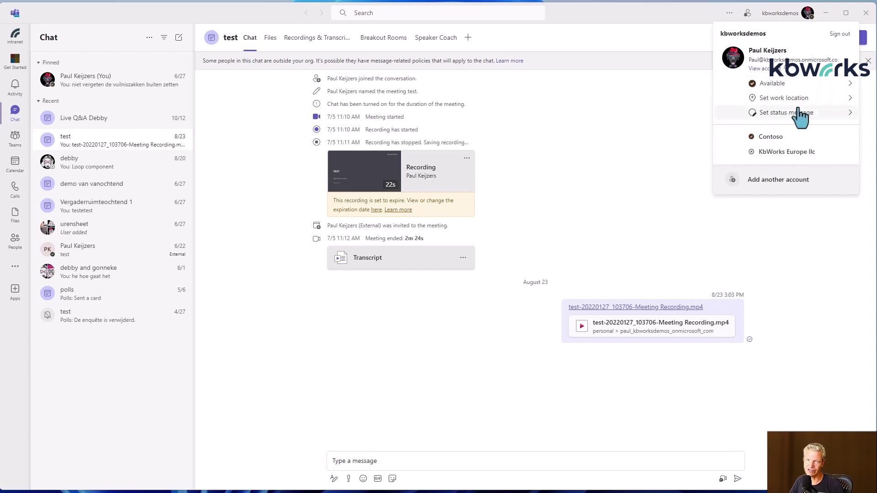
{"action": "left_click", "coordinate": [746, 14]}
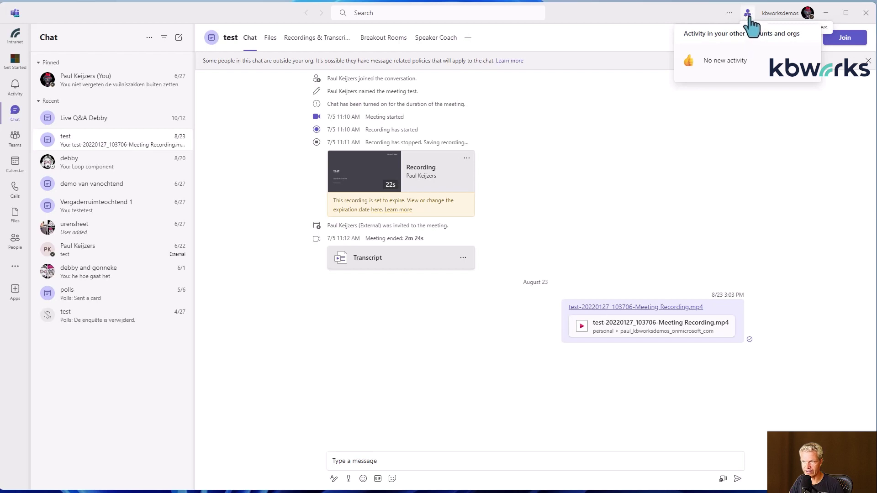
{"action": "left_click", "coordinate": [731, 13]}
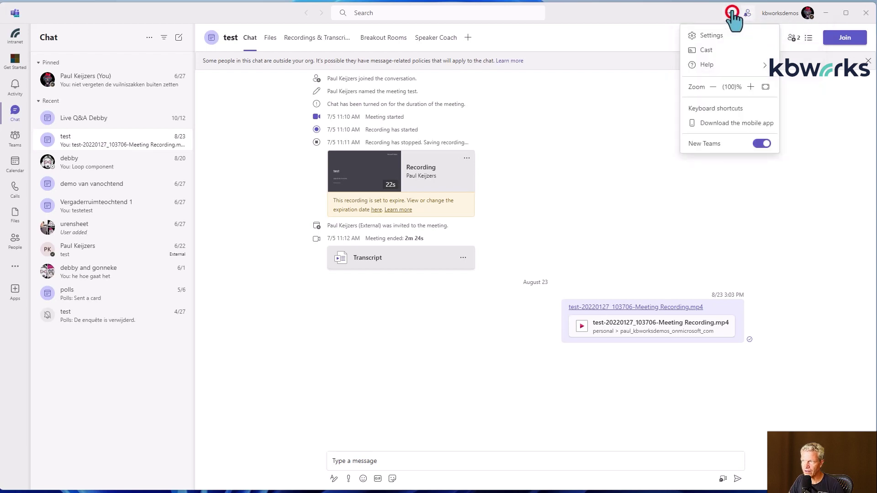
{"action": "left_click", "coordinate": [746, 14]}
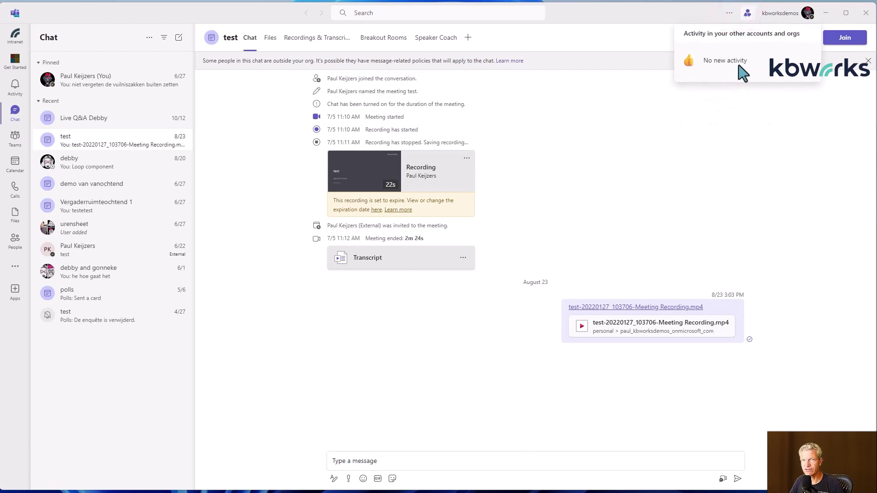
Open the settings and review the General options, from system start-up behaviour down to spell check.
{"action": "left_click", "coordinate": [730, 13]}
{"action": "left_click", "coordinate": [726, 35]}
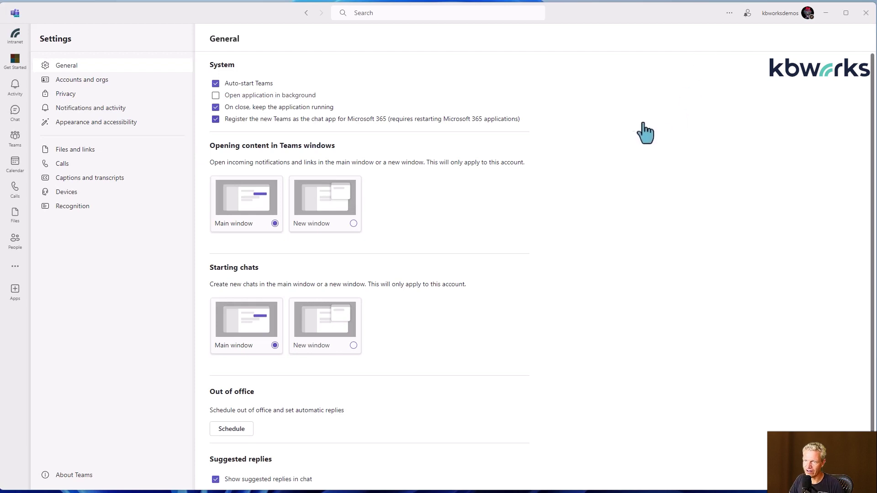
{"action": "scroll", "coordinate": [630, 191], "scroll_direction": "down", "scroll_amount": 2}
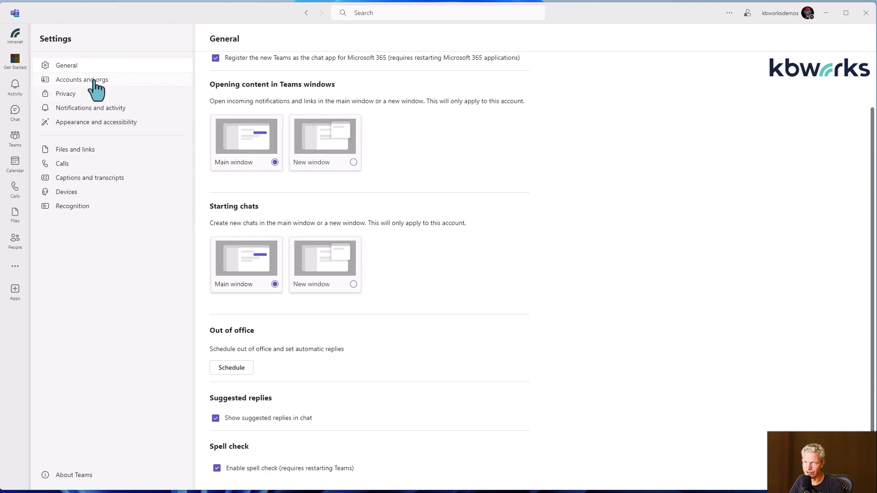
{"action": "scroll", "coordinate": [333, 190], "scroll_direction": "up", "scroll_amount": 2}
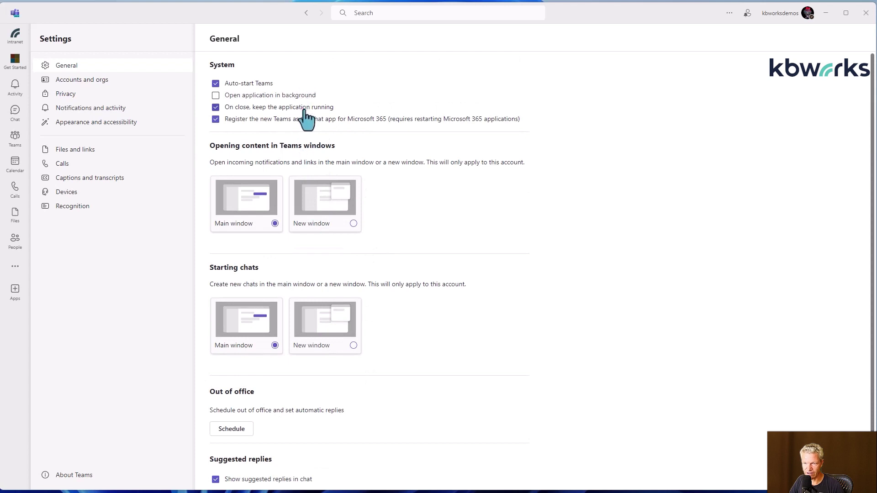
Review the Accounts and orgs settings and the full list of Privacy settings.
{"action": "left_click", "coordinate": [100, 81]}
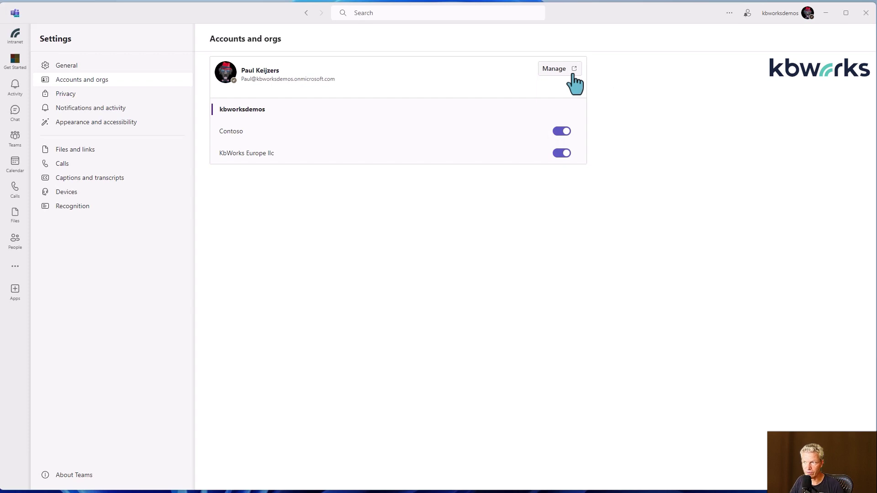
{"action": "left_click", "coordinate": [111, 94]}
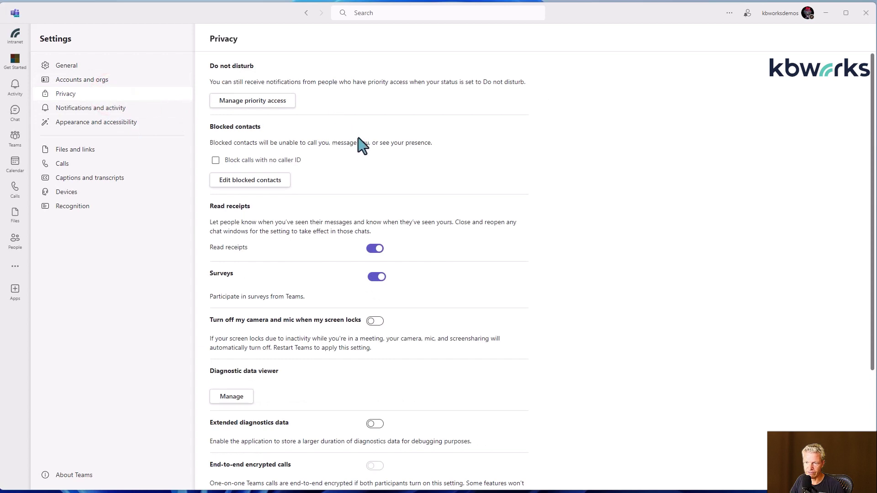
{"action": "scroll", "coordinate": [365, 151], "scroll_direction": "down", "scroll_amount": 1}
{"action": "scroll", "coordinate": [470, 221], "scroll_direction": "down", "scroll_amount": 2}
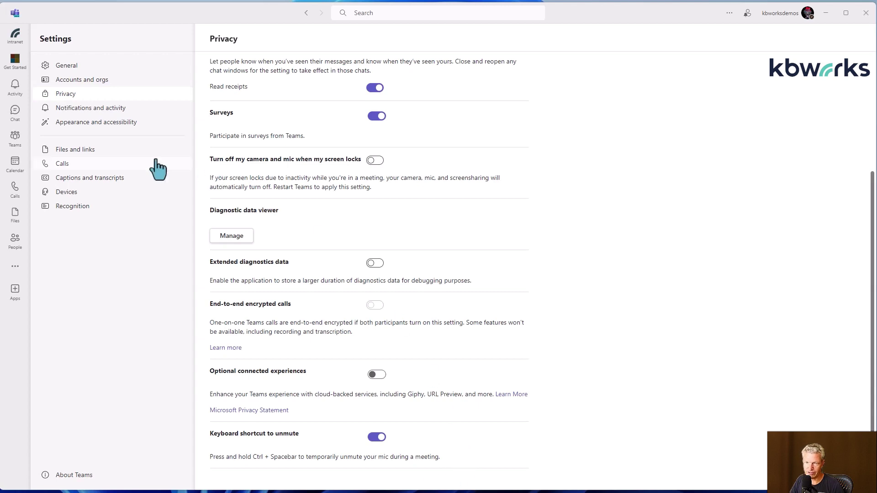
Examine all Notifications and activity settings, including sounds, mentions, channel posts and meeting notifications.
{"action": "left_click", "coordinate": [114, 109]}
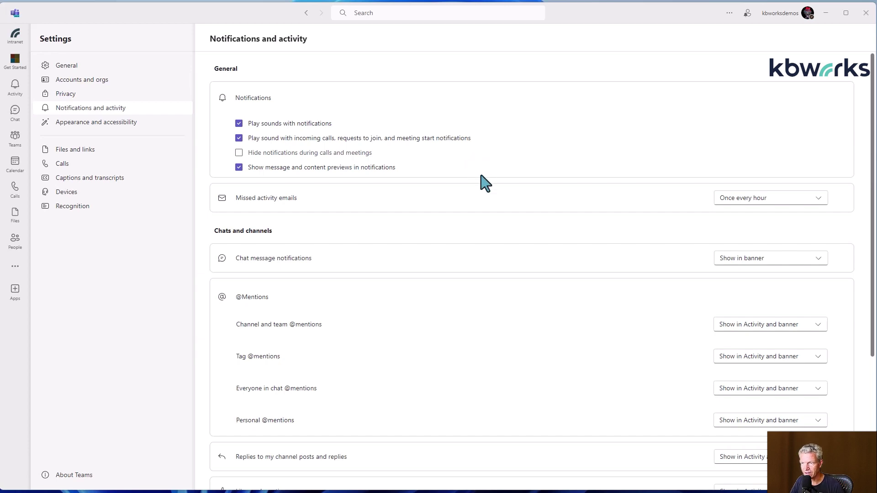
{"action": "scroll", "coordinate": [485, 184], "scroll_direction": "down", "scroll_amount": 2}
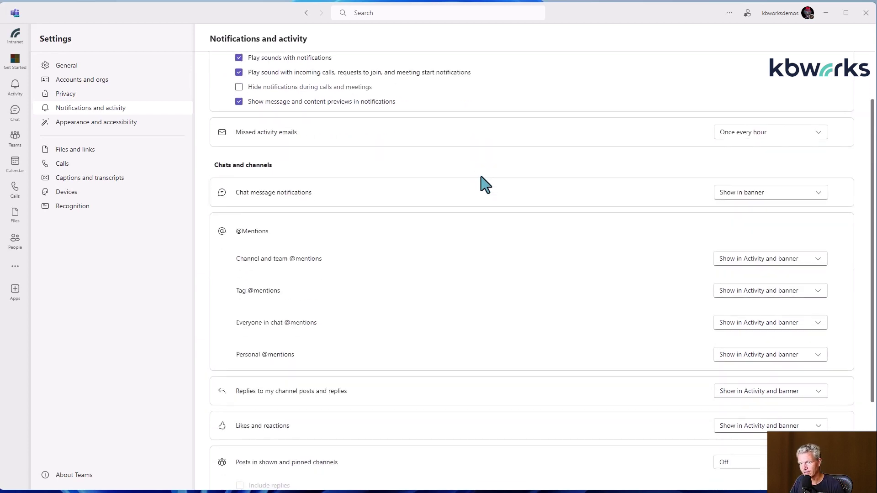
{"action": "scroll", "coordinate": [484, 184], "scroll_direction": "down", "scroll_amount": 2}
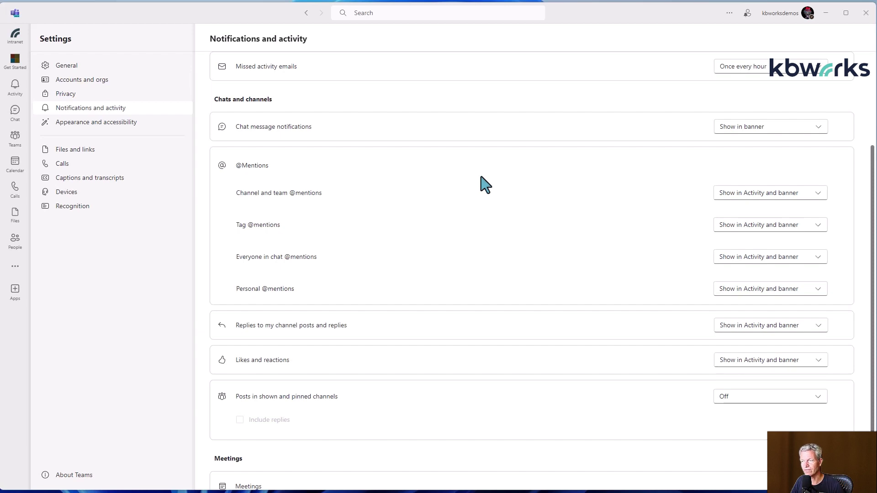
{"action": "scroll", "coordinate": [484, 188], "scroll_direction": "down", "scroll_amount": 2}
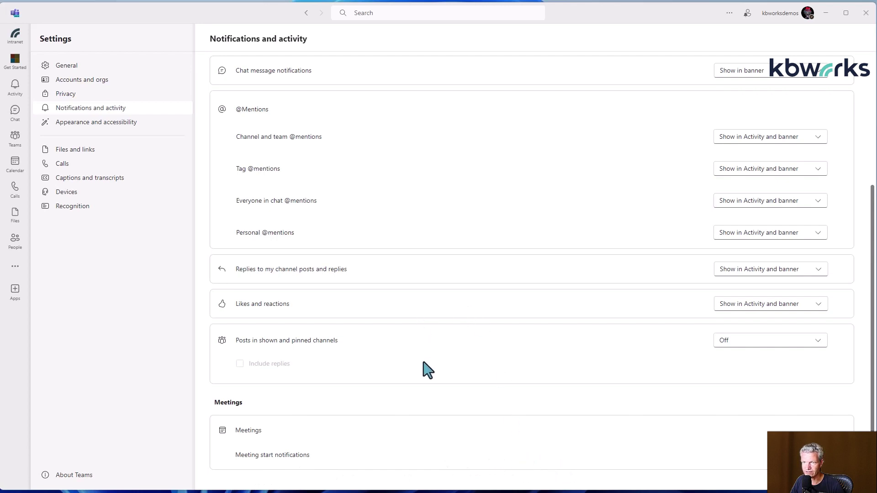
{"action": "scroll", "coordinate": [428, 400], "scroll_direction": "up", "scroll_amount": 2}
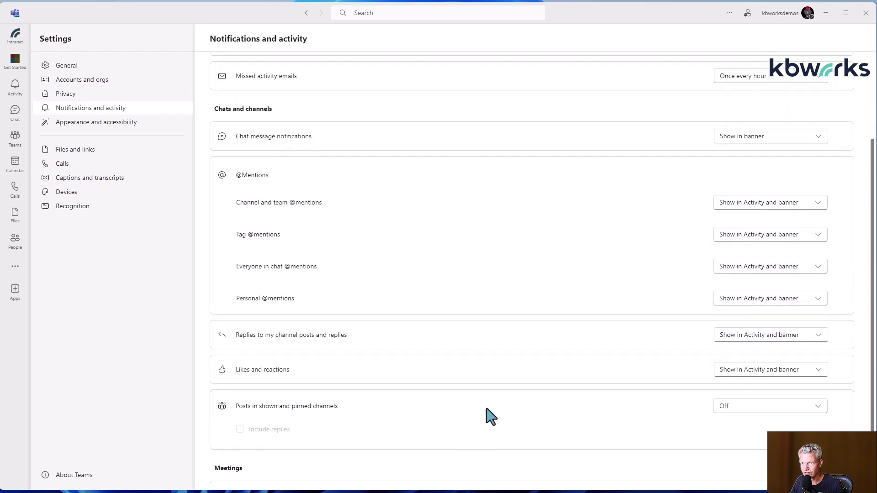
{"action": "scroll", "coordinate": [457, 339], "scroll_direction": "up", "scroll_amount": 3}
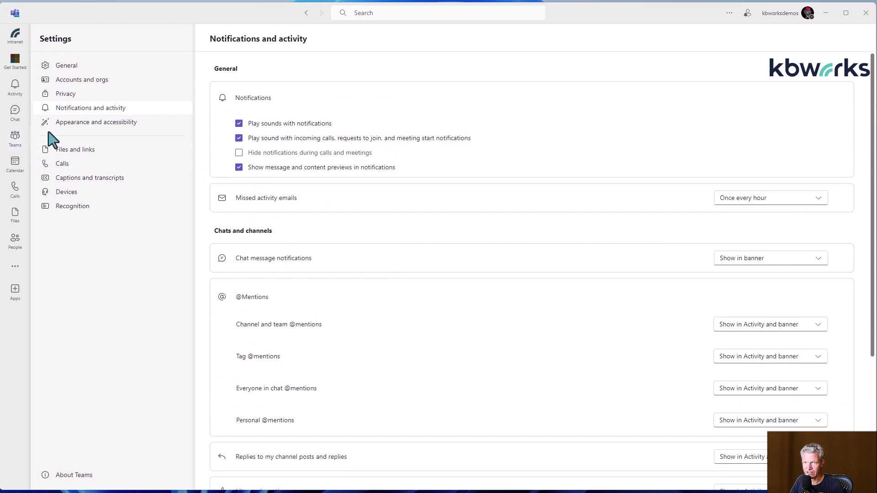
Review the Appearance and accessibility settings, from theme and chat density down to teletypewriter mode.
{"action": "left_click", "coordinate": [64, 121]}
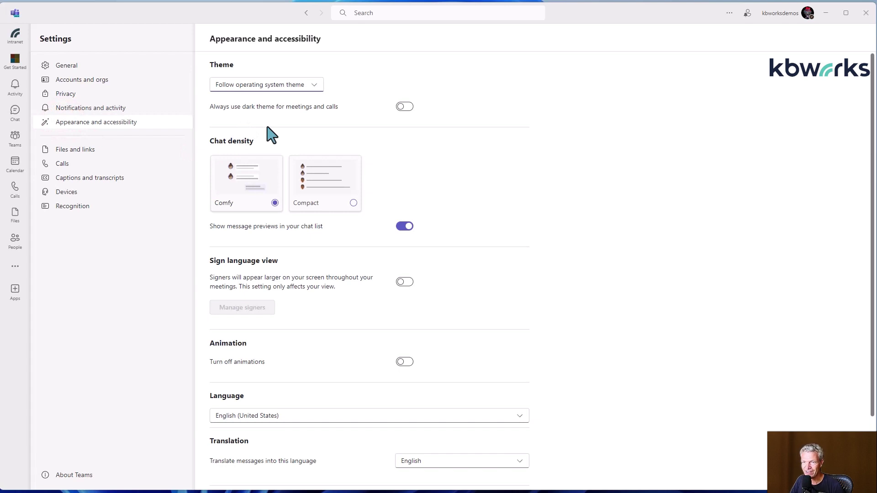
{"action": "scroll", "coordinate": [308, 245], "scroll_direction": "down", "scroll_amount": 2}
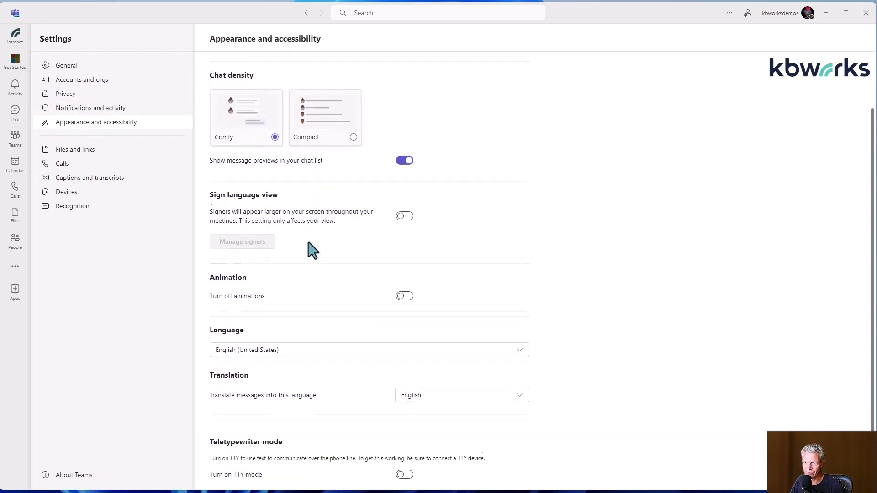
{"action": "scroll", "coordinate": [315, 256], "scroll_direction": "down", "scroll_amount": 1}
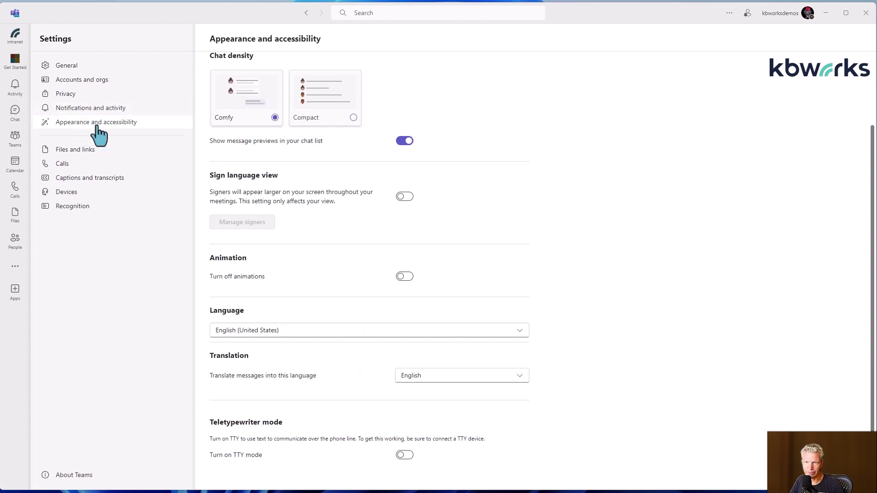
Look through the settings for Files and links, Calls, and Captions and transcripts.
{"action": "left_click", "coordinate": [88, 157]}
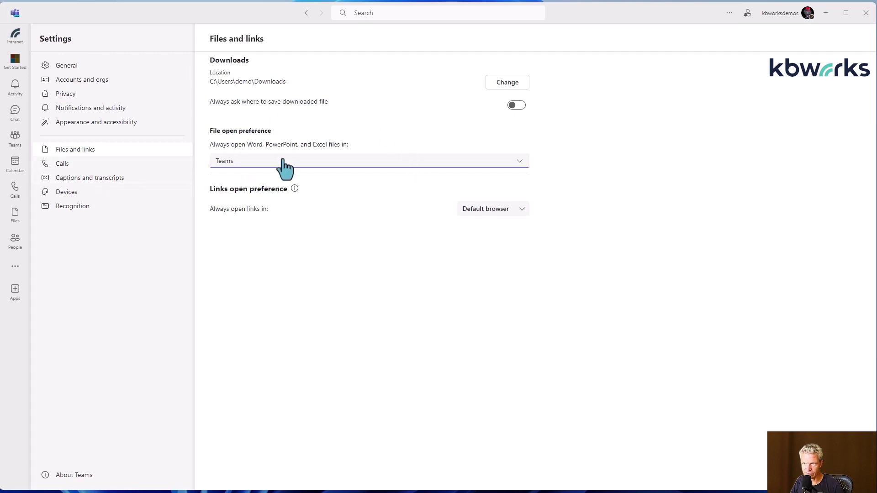
{"action": "left_click", "coordinate": [78, 164]}
{"action": "left_click", "coordinate": [87, 180]}
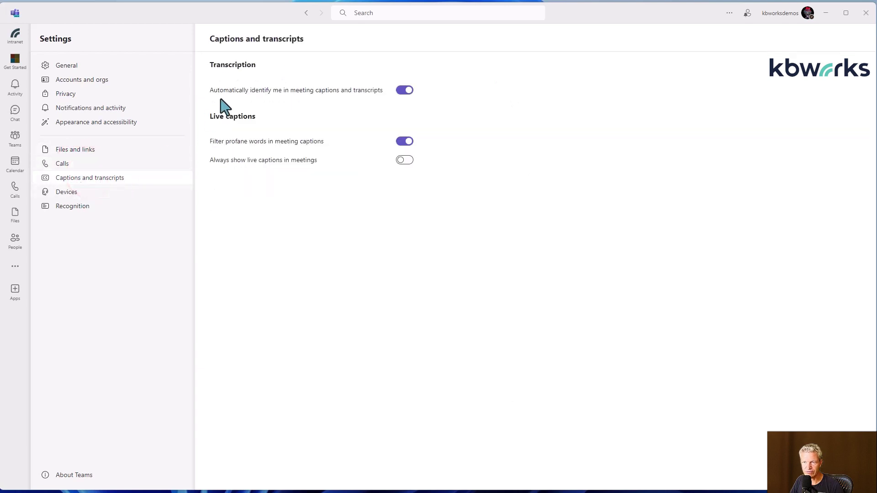
Examine the audio and video options under Devices and the voice option under Recognition.
{"action": "left_click", "coordinate": [101, 191]}
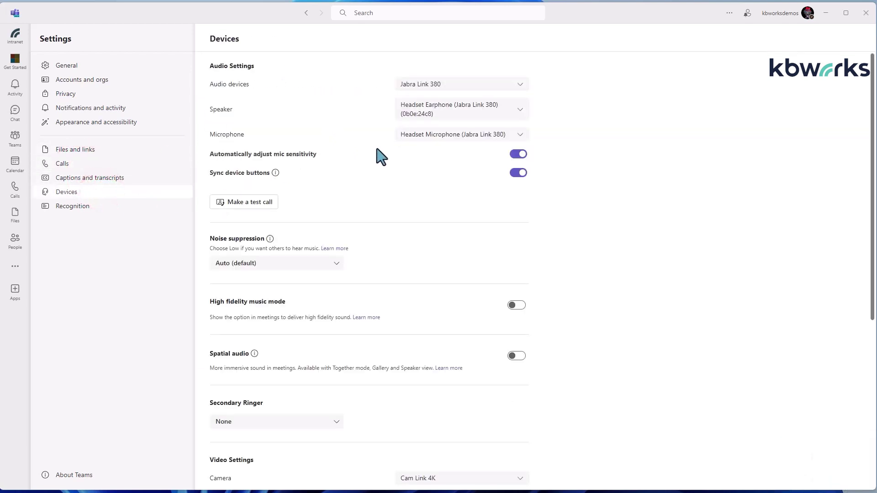
{"action": "scroll", "coordinate": [388, 170], "scroll_direction": "down", "scroll_amount": 3}
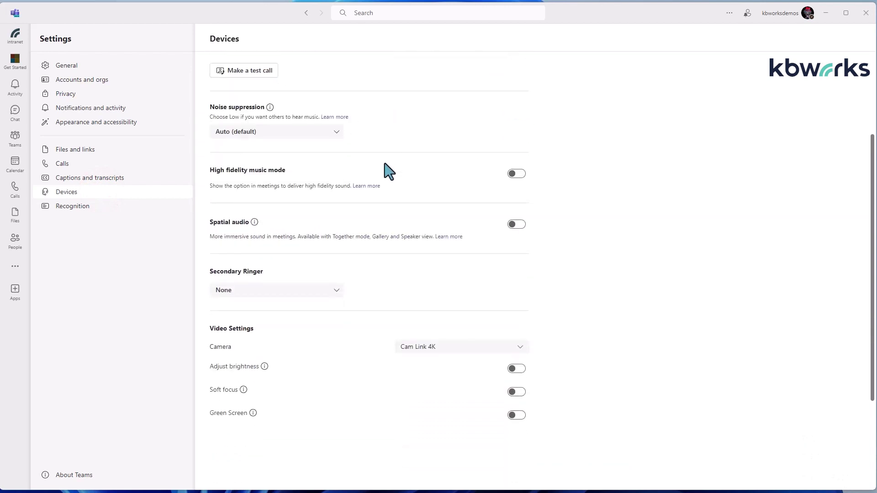
{"action": "scroll", "coordinate": [388, 171], "scroll_direction": "up", "scroll_amount": 3}
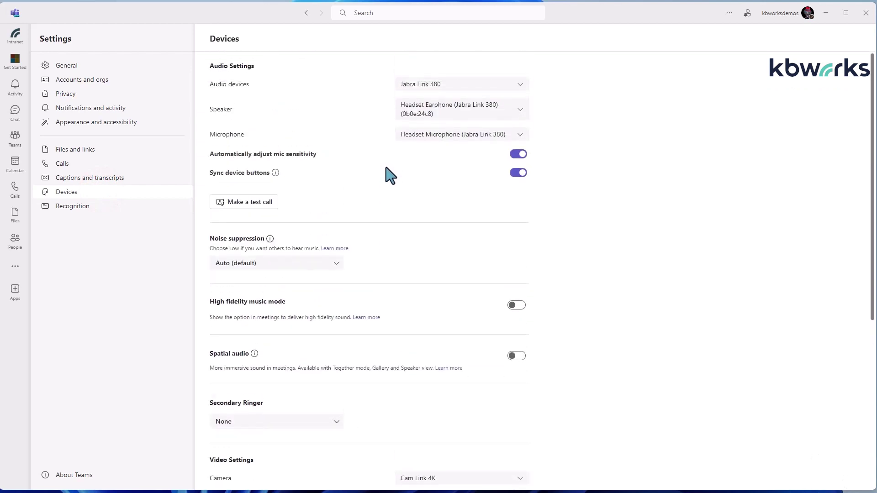
{"action": "left_click", "coordinate": [97, 214]}
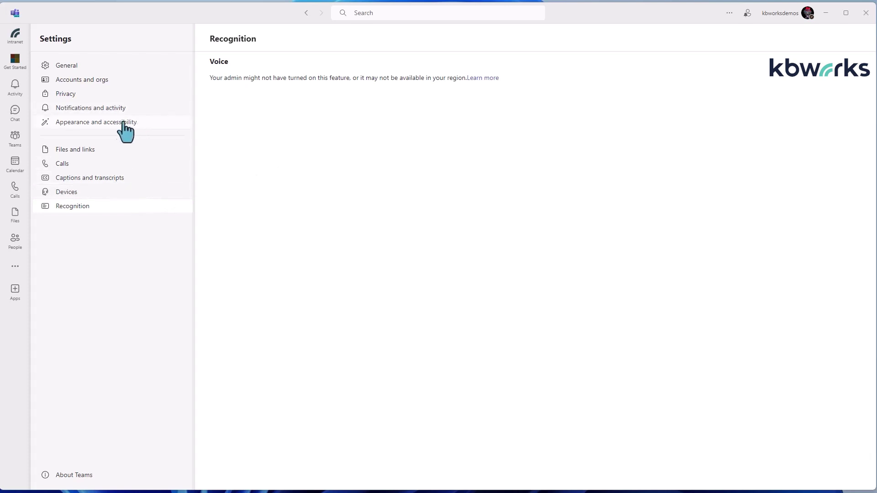
Return to the General settings and go back to the test meeting chat.
{"action": "left_click", "coordinate": [82, 66]}
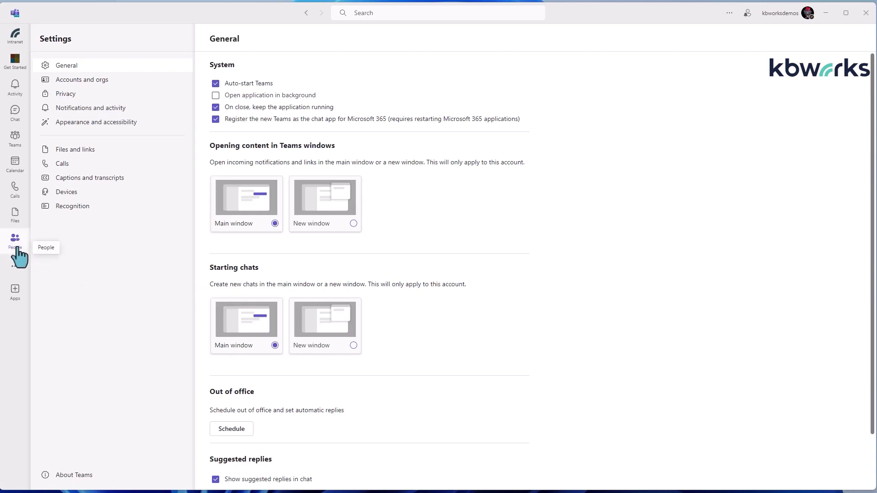
{"action": "left_click", "coordinate": [16, 114]}
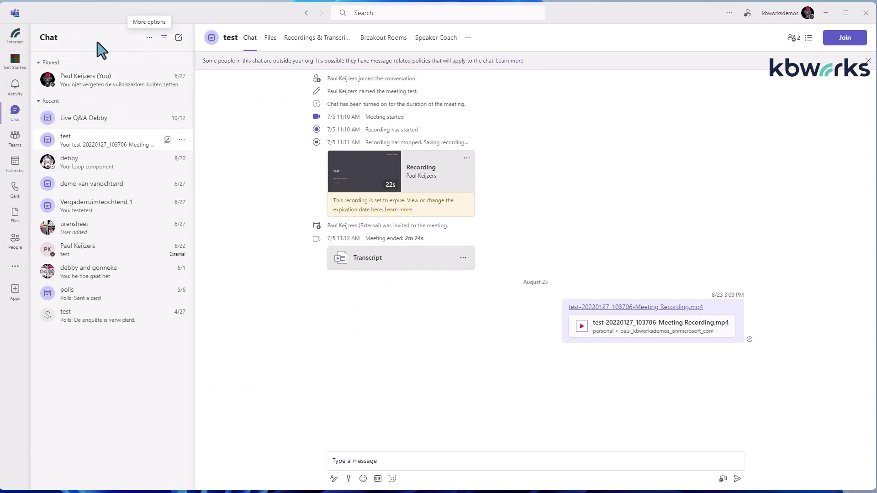
Look at the chat list's Mark all as read option and its filters for Unread, Chats, Meetings and Muted.
{"action": "left_click", "coordinate": [154, 37]}
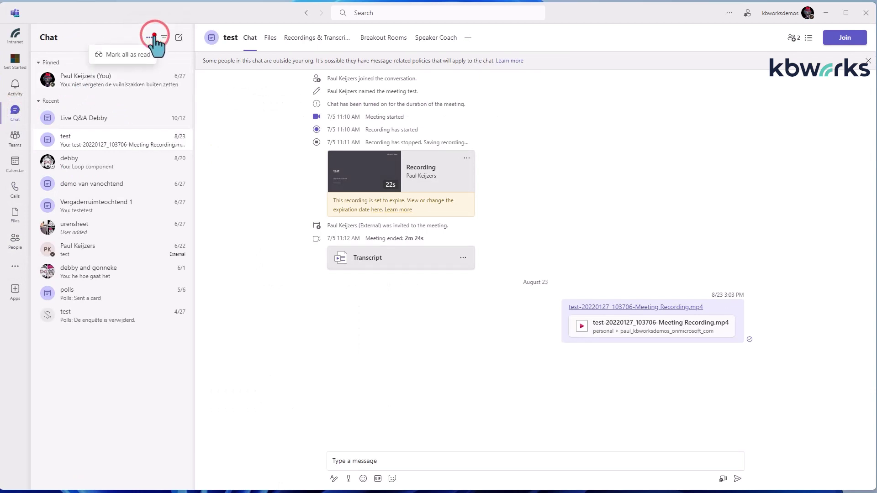
{"action": "left_click", "coordinate": [163, 37]}
{"action": "left_click", "coordinate": [165, 38]}
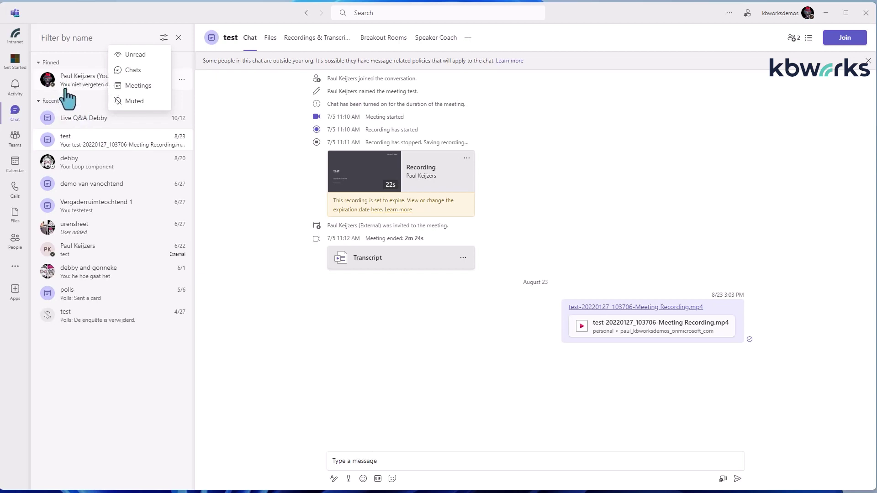
Browse the People page through Favorites and the extern and intern categories, ending on All contacts.
{"action": "left_click", "coordinate": [17, 243]}
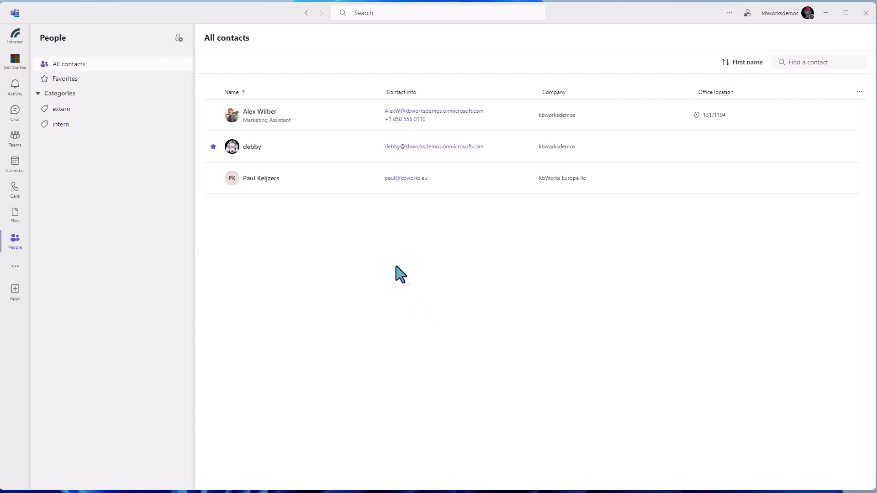
{"action": "left_click", "coordinate": [95, 80]}
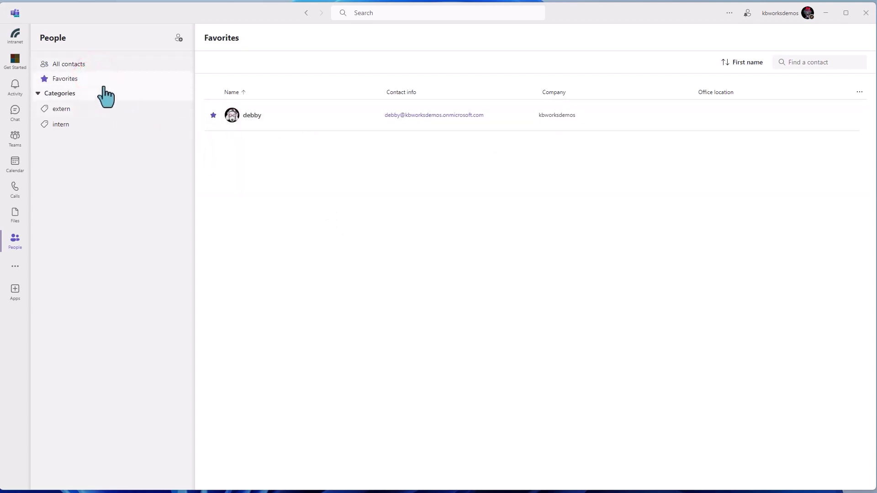
{"action": "left_click", "coordinate": [78, 108]}
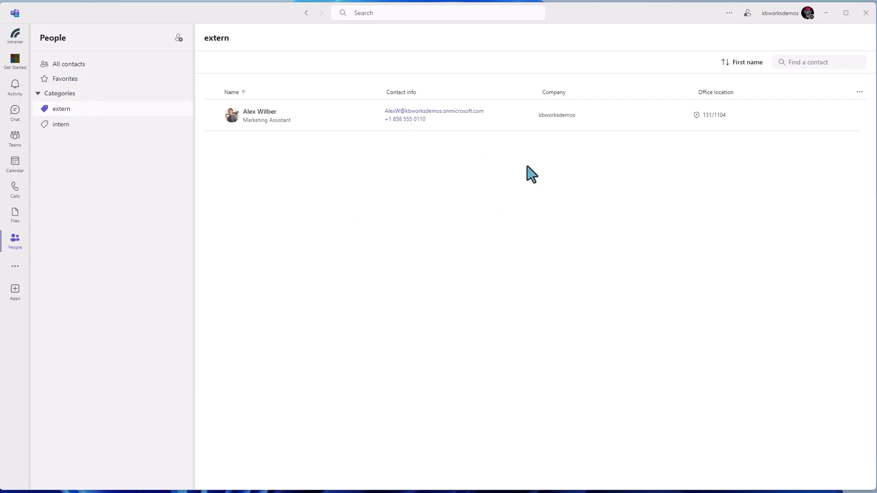
{"action": "left_click", "coordinate": [64, 124]}
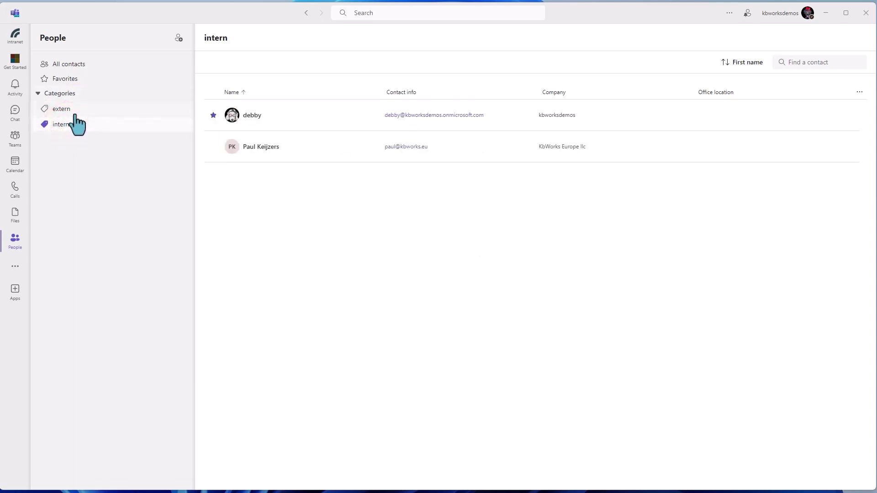
{"action": "left_click", "coordinate": [73, 111]}
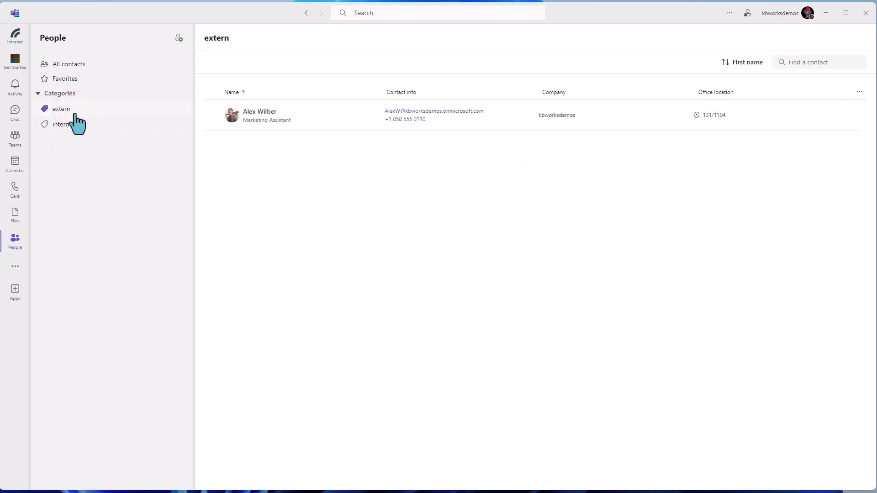
{"action": "left_click", "coordinate": [78, 65]}
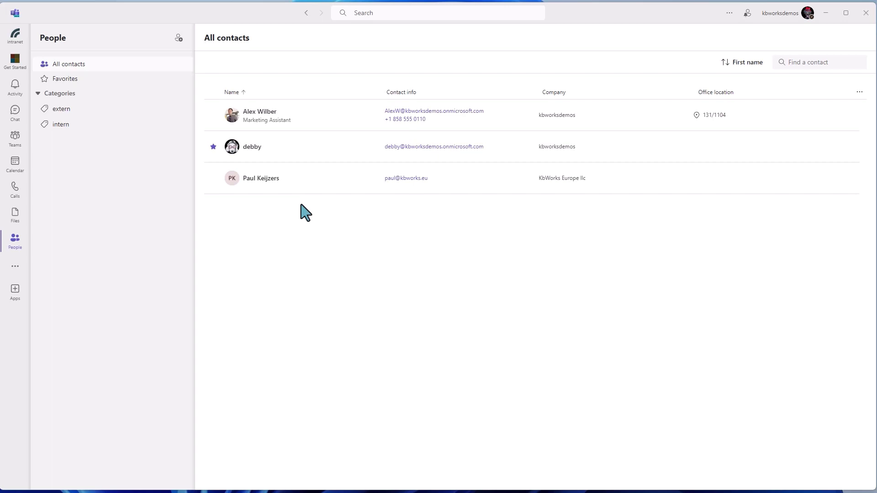
View the profile card of the KbWorks Europe llc contact and close it to return to the contact list.
{"action": "left_click", "coordinate": [254, 182]}
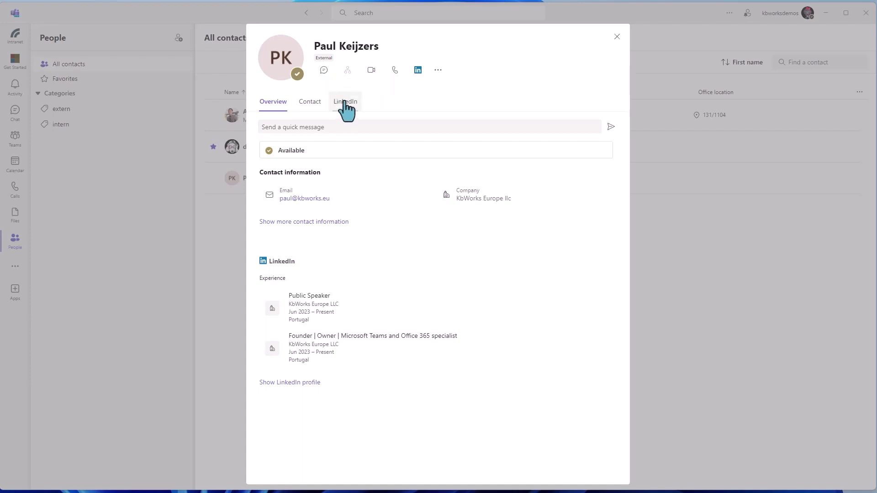
{"action": "left_click", "coordinate": [617, 36]}
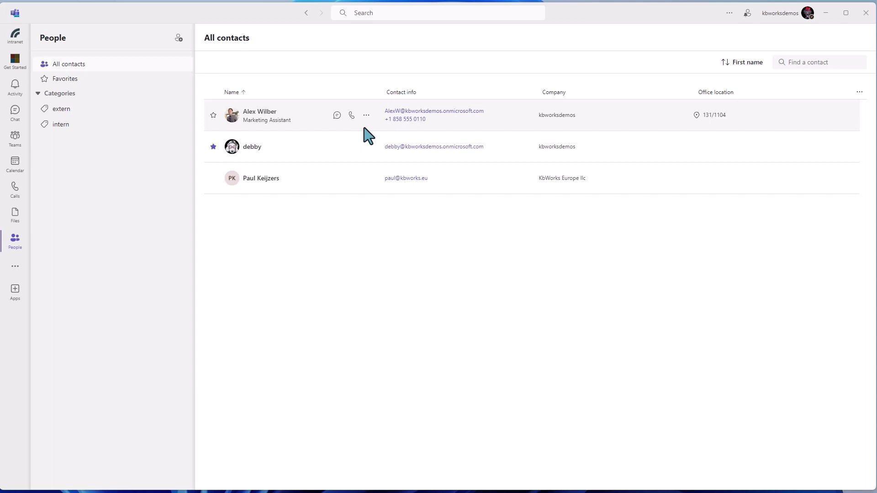
{"action": "left_click", "coordinate": [401, 123]}
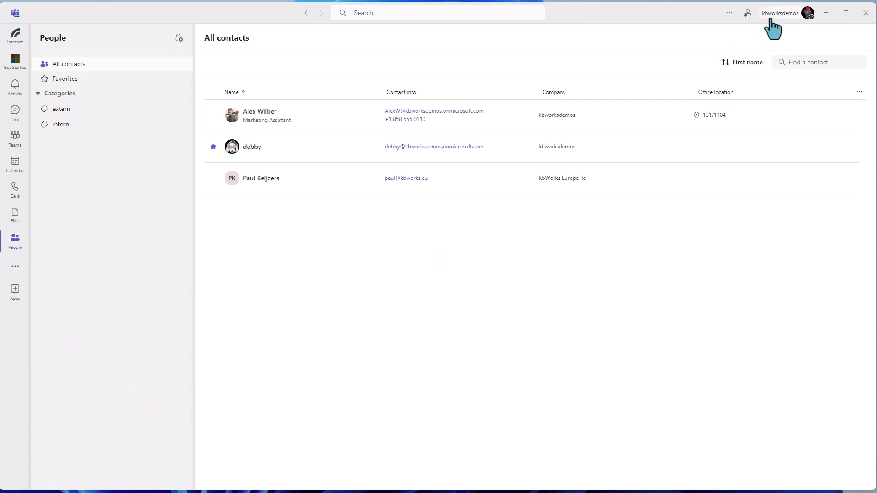
Look at the app-wide options, including Zoom, Keyboard shortcuts and the New Teams switch, and dismiss them.
{"action": "left_click", "coordinate": [736, 14]}
{"action": "mouse_move", "coordinate": [744, 66]}
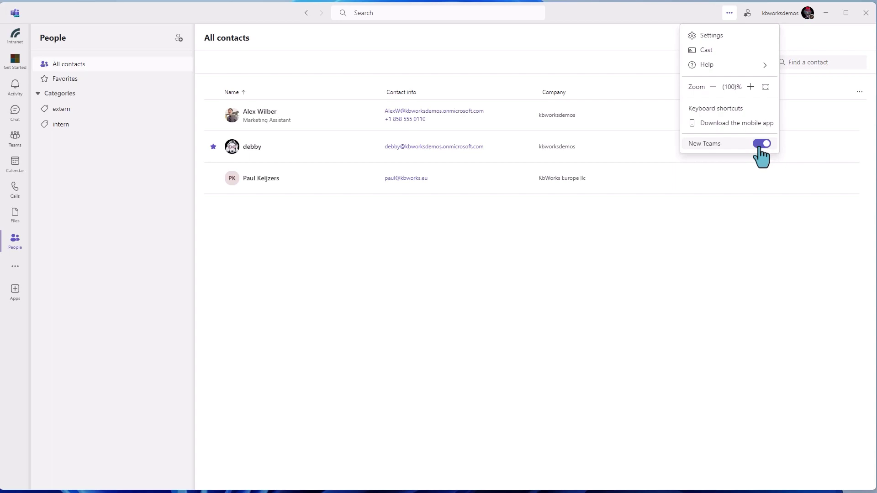
{"action": "left_click", "coordinate": [746, 259]}
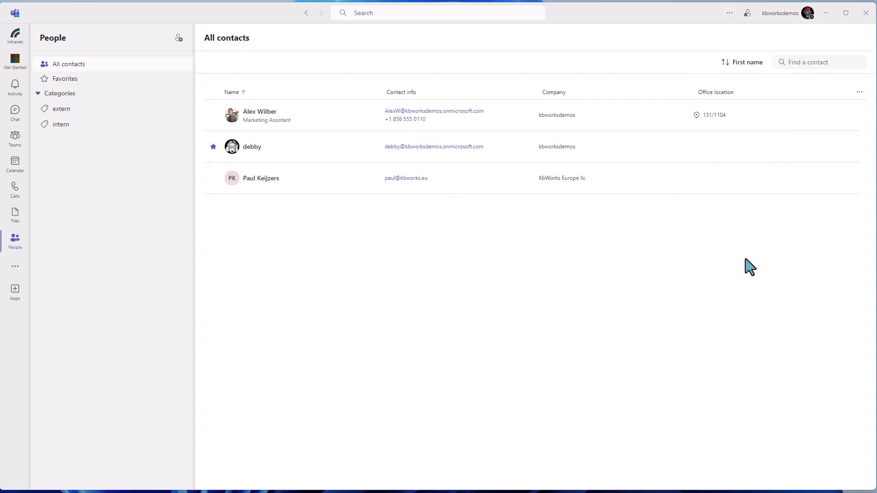